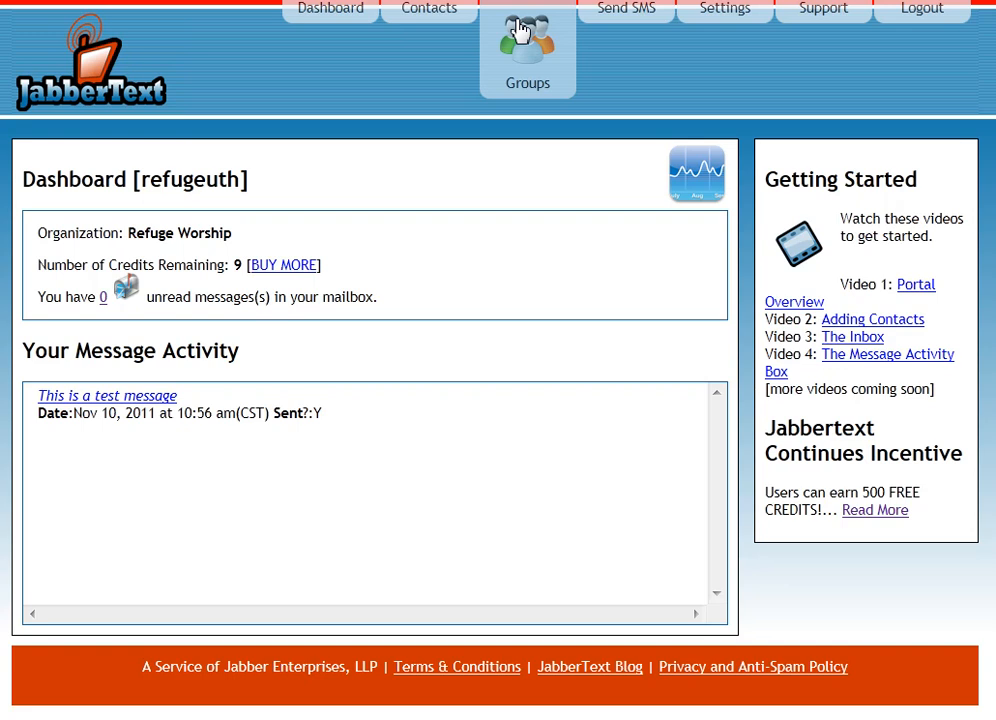
Open the group management page and review the existing groups' contact counts and descriptions.
{"action": "left_click", "coordinate": [518, 30]}
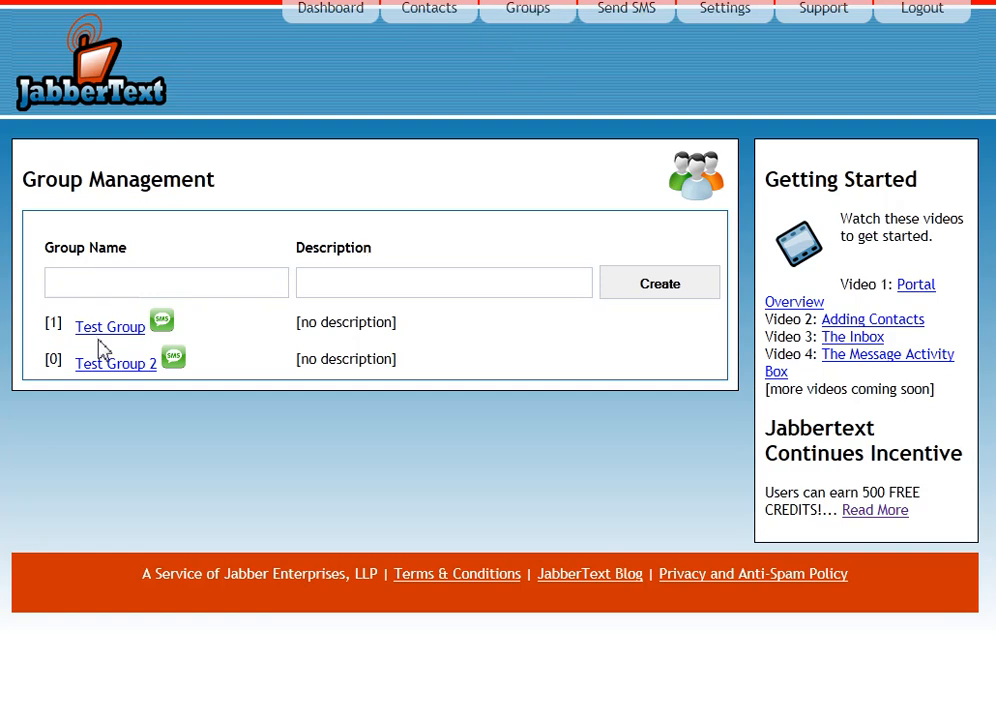
{"action": "left_click_drag", "start_coordinate": [44, 325], "coordinate": [210, 375]}
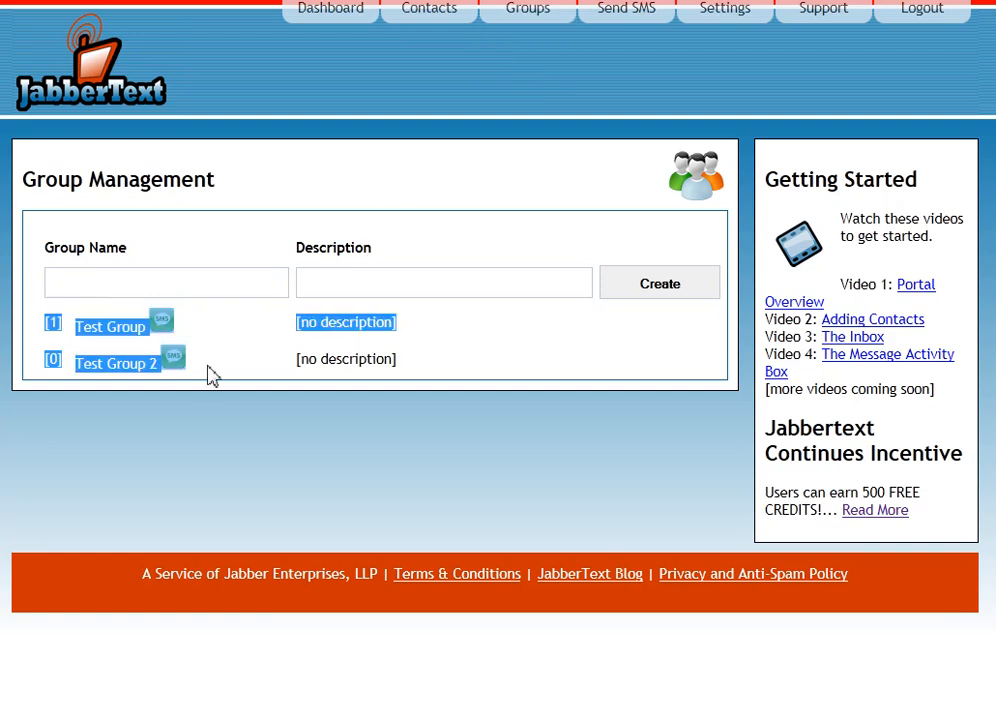
{"action": "left_click", "coordinate": [503, 374]}
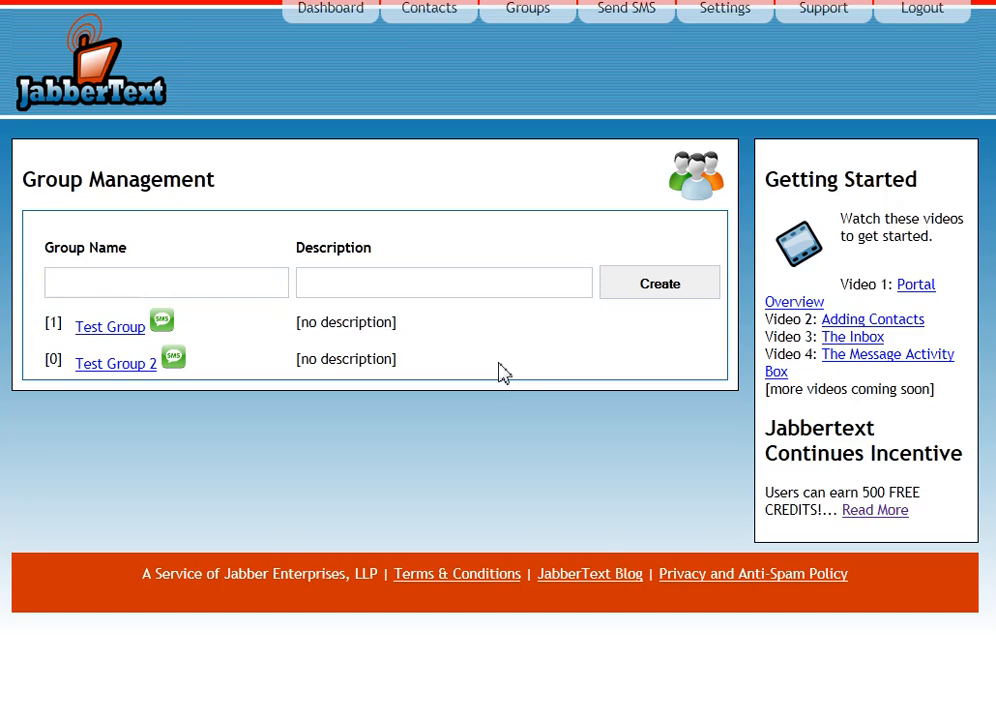
{"action": "double_click", "coordinate": [57, 322]}
{"action": "triple_click", "coordinate": [320, 321]}
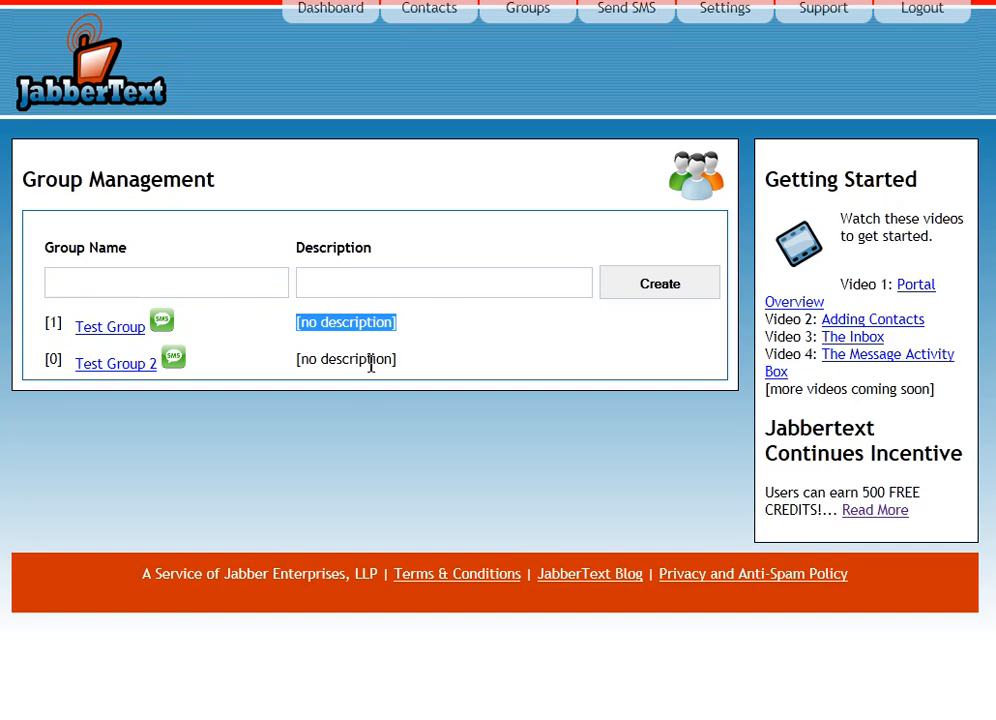
Create a group named High School Youth with the description "List of HS Students".
{"action": "left_click", "coordinate": [213, 281]}
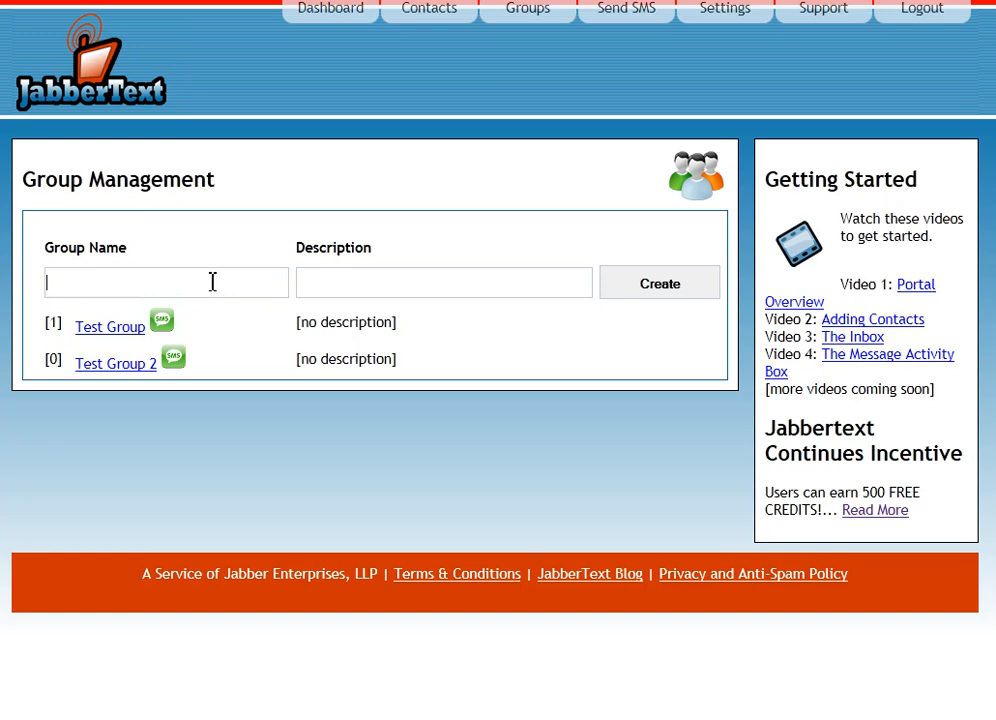
{"action": "type", "text": "High School Youth"}
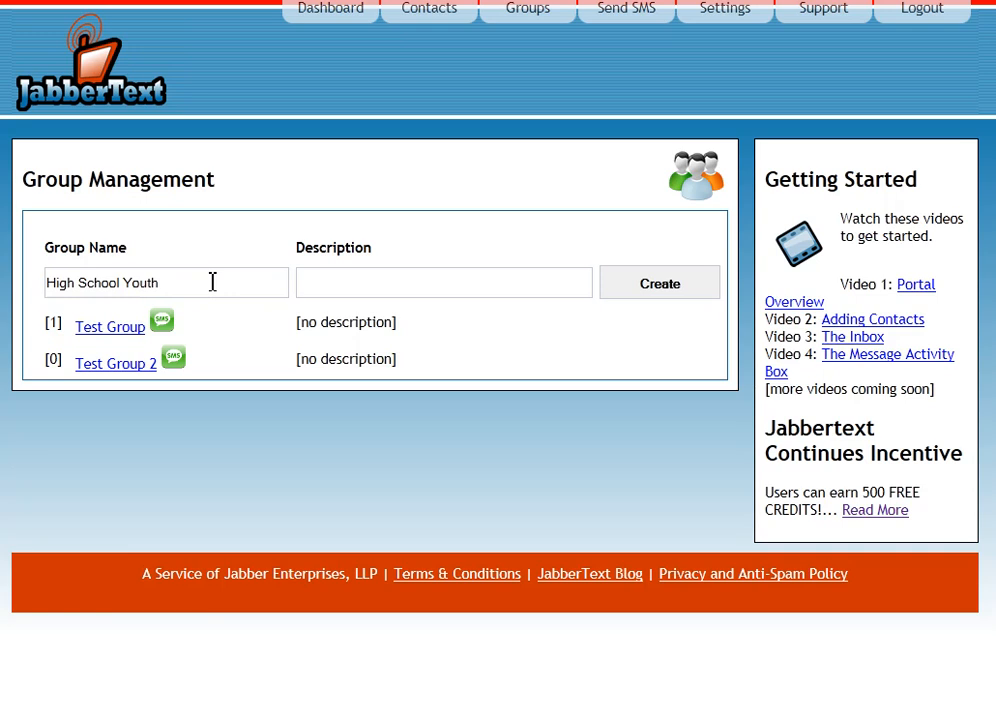
{"action": "key", "text": "Tab"}
{"action": "type", "text": "List of HS Students"}
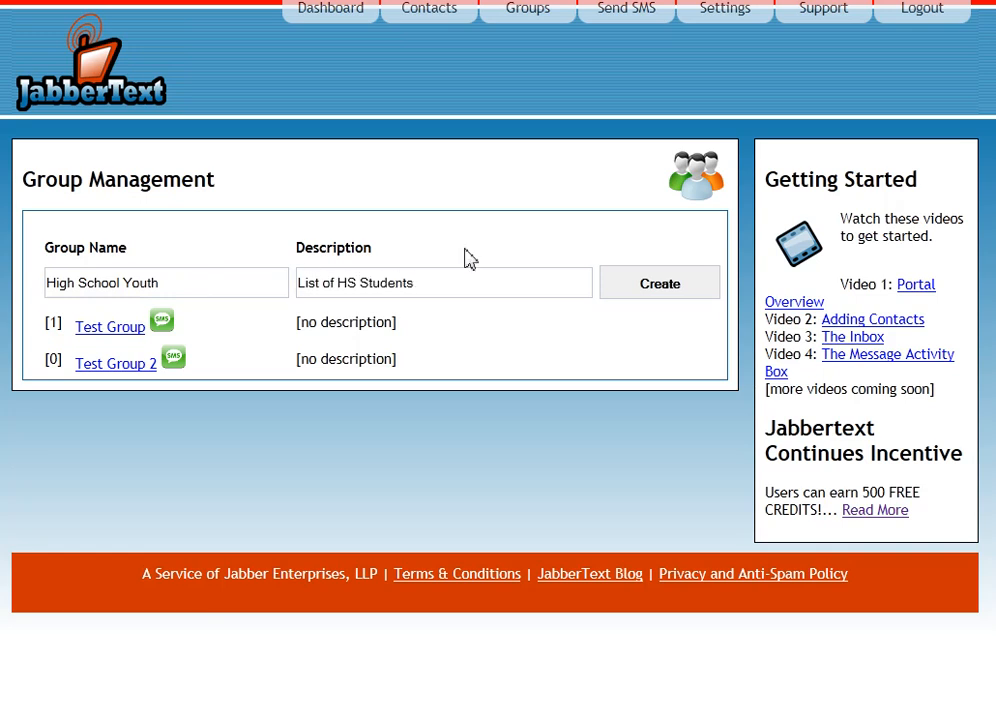
{"action": "left_click", "coordinate": [672, 288]}
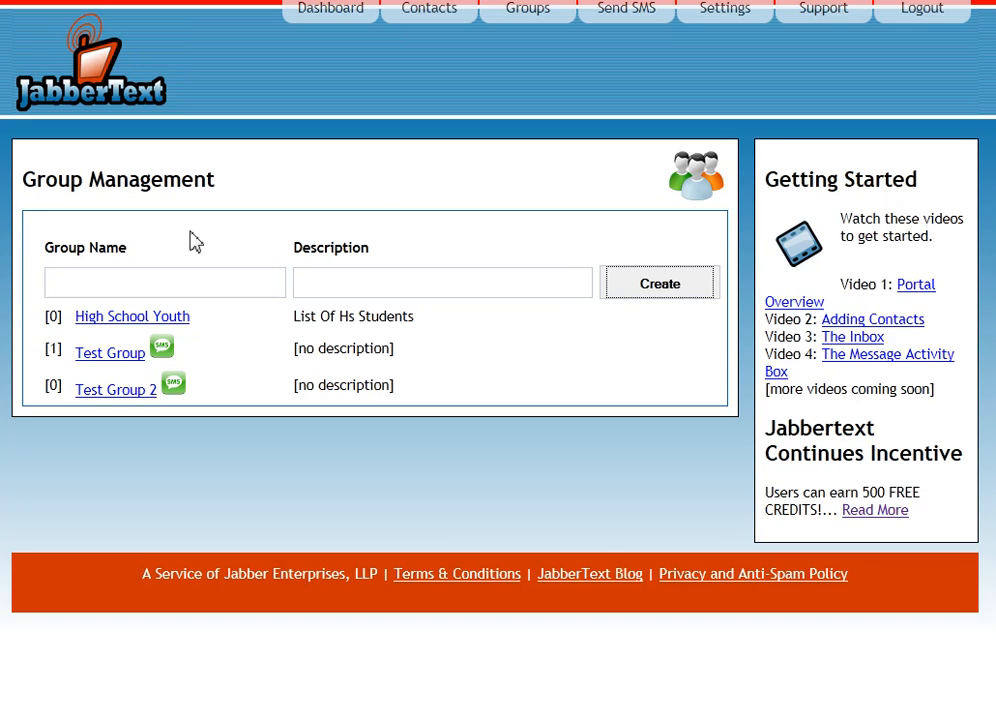
Open the High School Youth group and look over its member count and available contacts.
{"action": "left_click", "coordinate": [86, 318]}
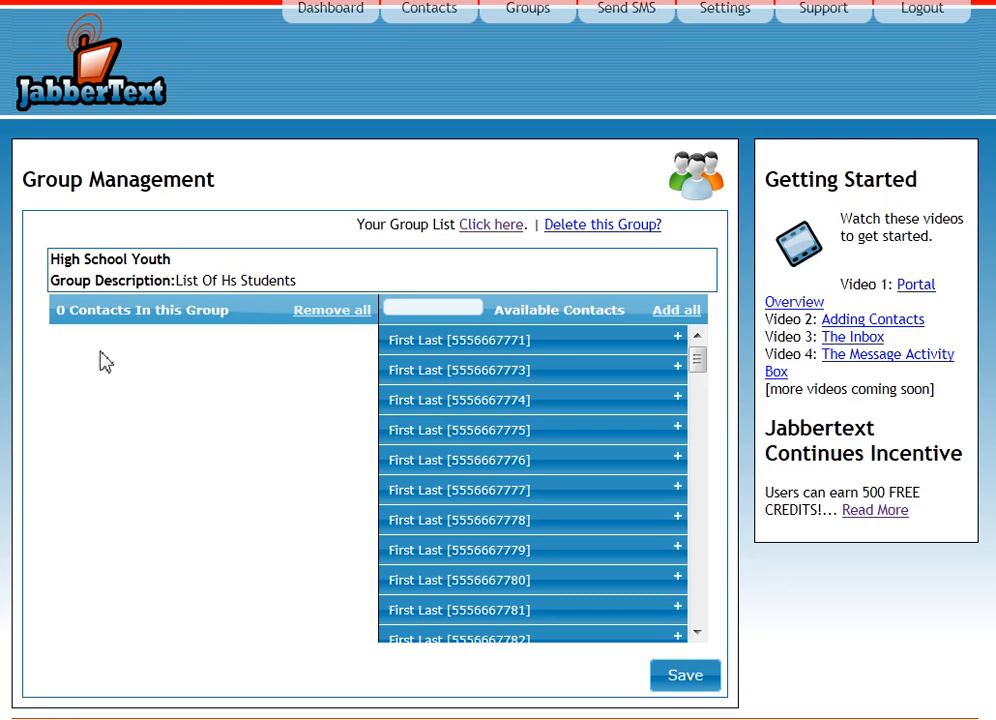
{"action": "mouse_move", "coordinate": [64, 310]}
{"action": "left_mouse_down"}
{"action": "mouse_move", "coordinate": [235, 316]}
{"action": "mouse_move", "coordinate": [60, 316]}
{"action": "left_mouse_up"}
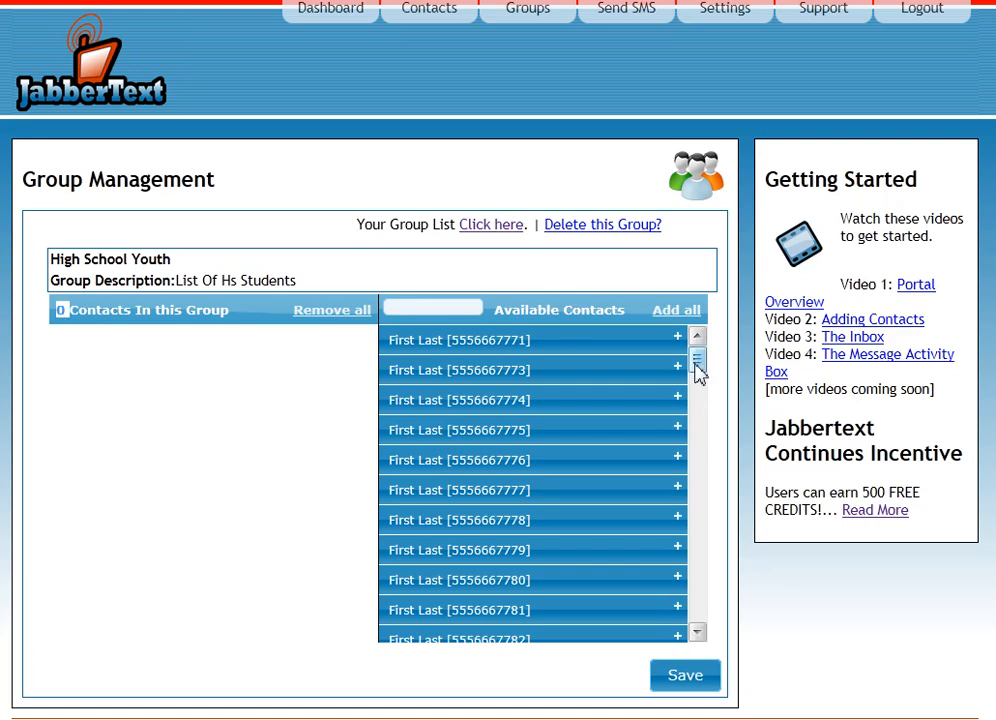
{"action": "mouse_move", "coordinate": [702, 368]}
{"action": "left_mouse_down"}
{"action": "mouse_move", "coordinate": [698, 565]}
{"action": "mouse_move", "coordinate": [697, 345]}
{"action": "left_mouse_up"}
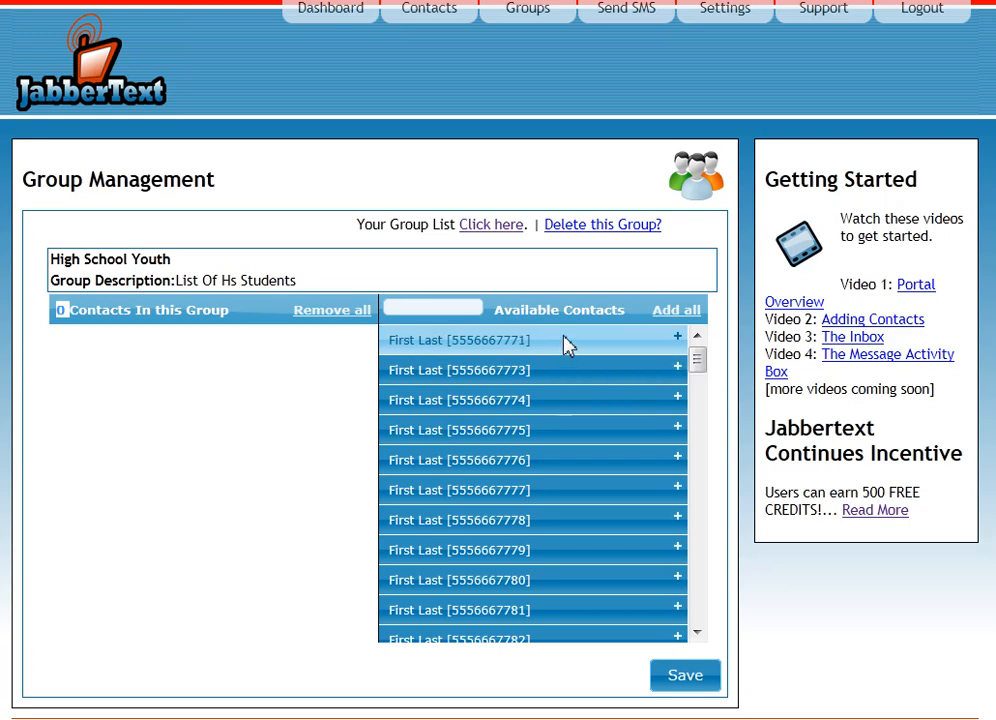
Add the first, third and fourth available First Last contacts to the High School Youth group.
{"action": "left_click_drag", "start_coordinate": [565, 353], "coordinate": [196, 414]}
{"action": "left_click_drag", "start_coordinate": [565, 377], "coordinate": [291, 502]}
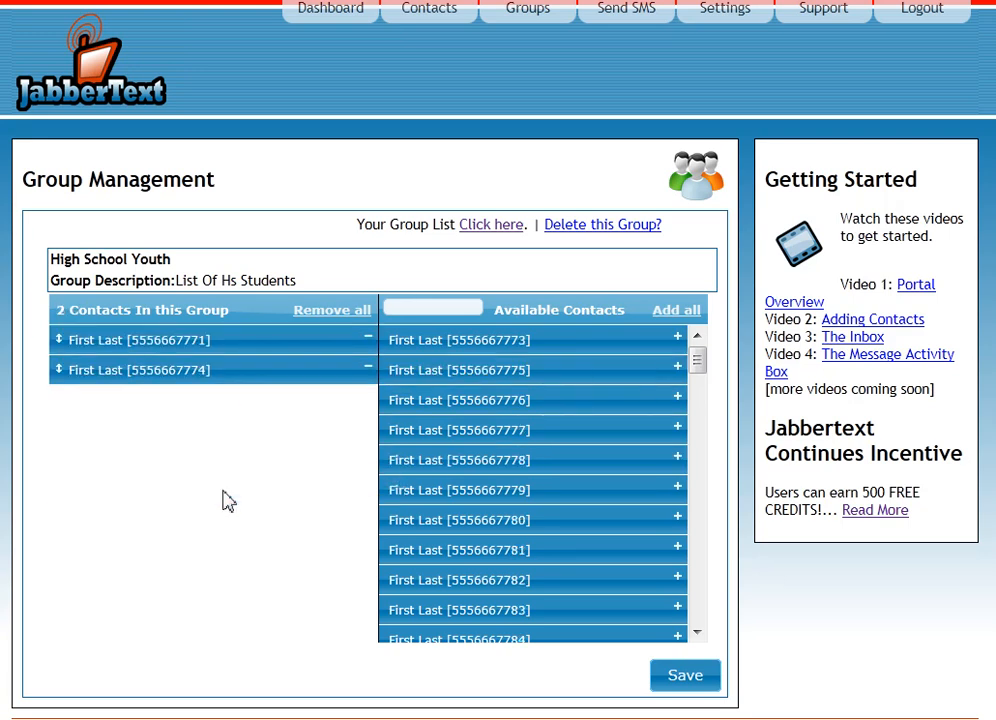
{"action": "left_click", "coordinate": [682, 370]}
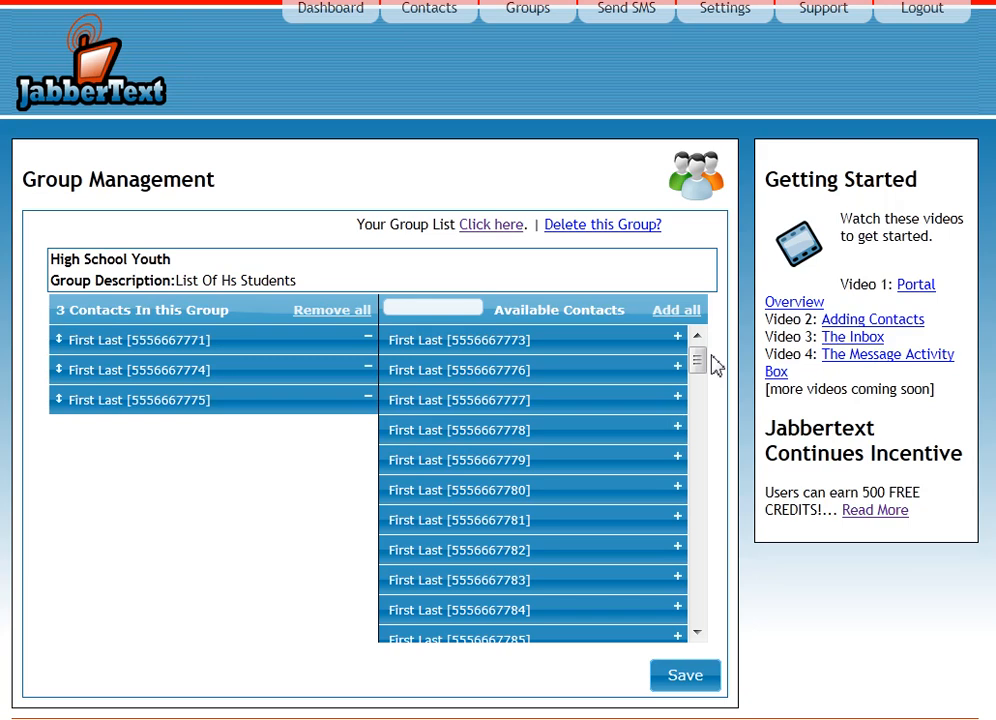
Filter the available contacts by a contact's first name and clear the filter.
{"action": "left_click_drag", "start_coordinate": [698, 362], "coordinate": [694, 272]}
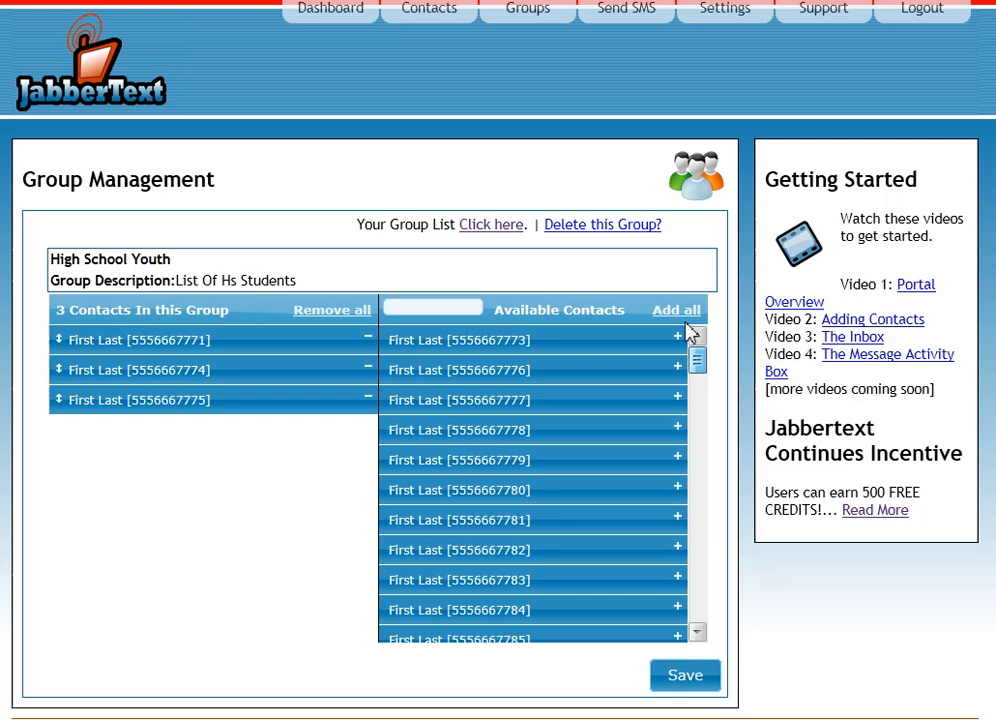
{"action": "left_click", "coordinate": [467, 311]}
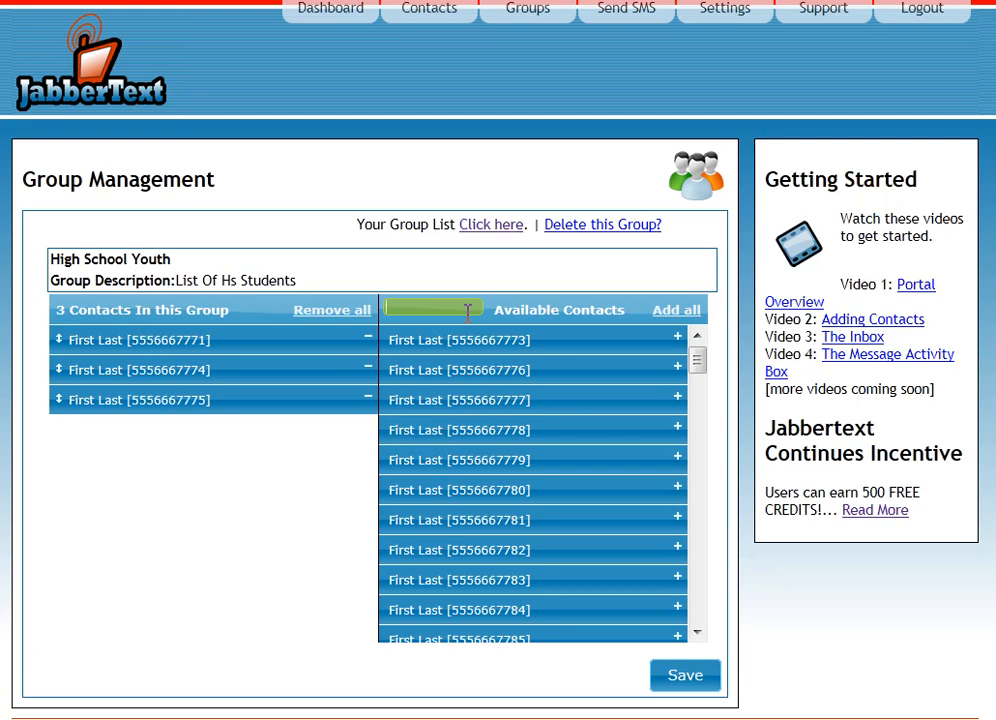
{"action": "type", "text": "Matt"}
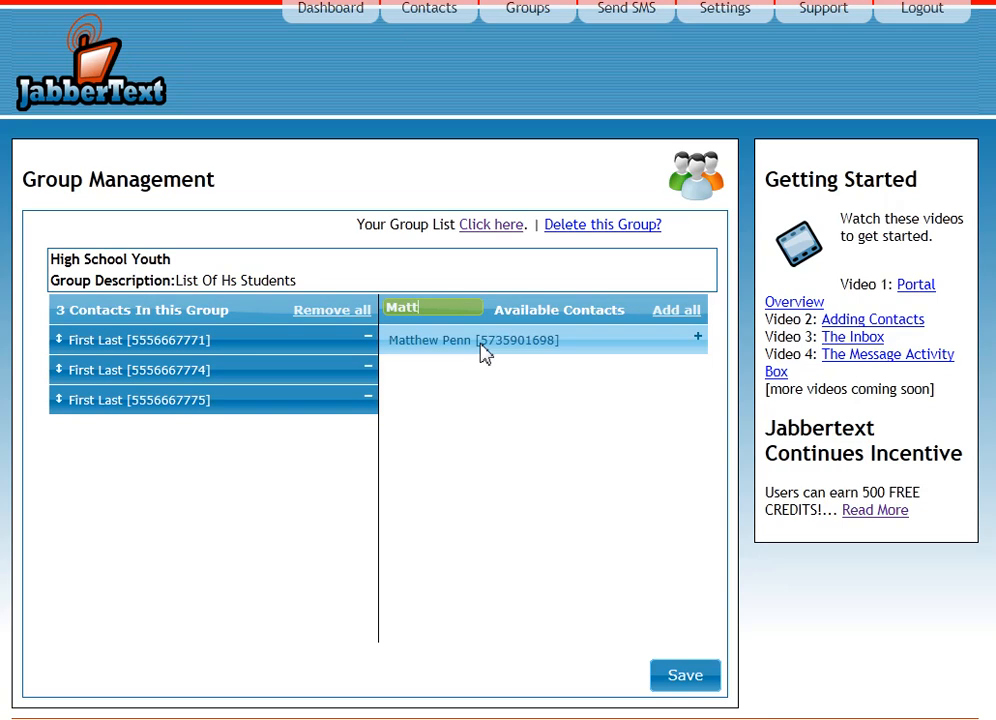
{"action": "key", "text": "BackSpace"}
{"action": "key", "text": "BackSpace"}
{"action": "key", "text": "BackSpace"}
{"action": "key", "text": "BackSpace"}
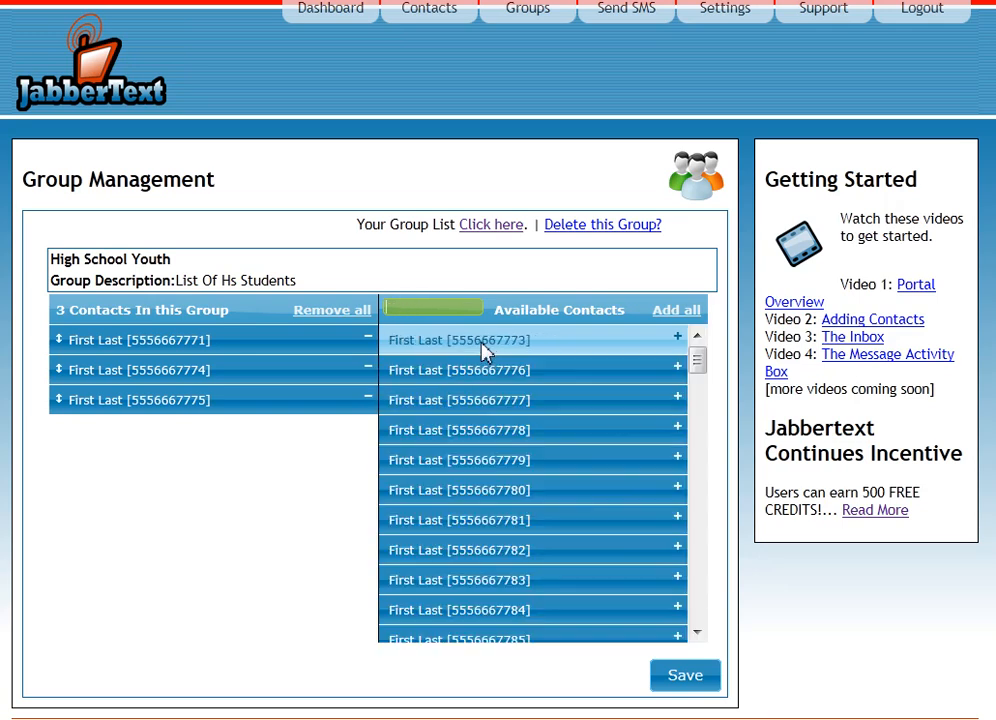
Filter the available contacts by the last four digits of a phone number and by area code, clearing the filter each time.
{"action": "type", "text": "1698"}
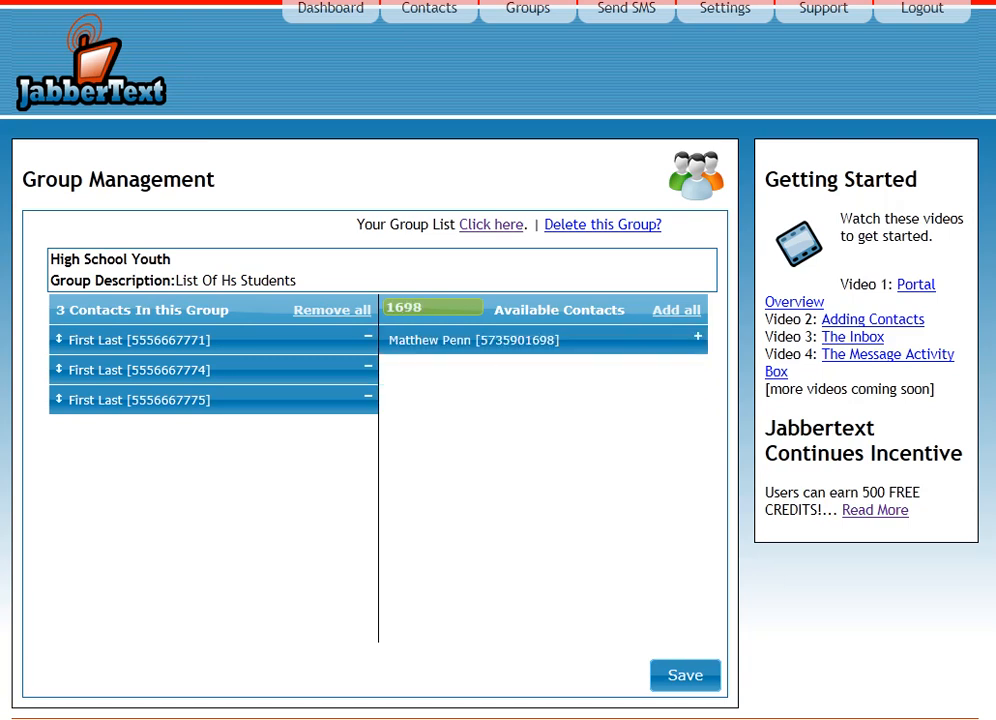
{"action": "key", "text": "BackSpace"}
{"action": "key", "text": "BackSpace"}
{"action": "key", "text": "BackSpace"}
{"action": "key", "text": "BackSpace"}
{"action": "type", "text": "573"}
{"action": "key", "text": "BackSpace"}
{"action": "key", "text": "BackSpace"}
{"action": "key", "text": "BackSpace"}
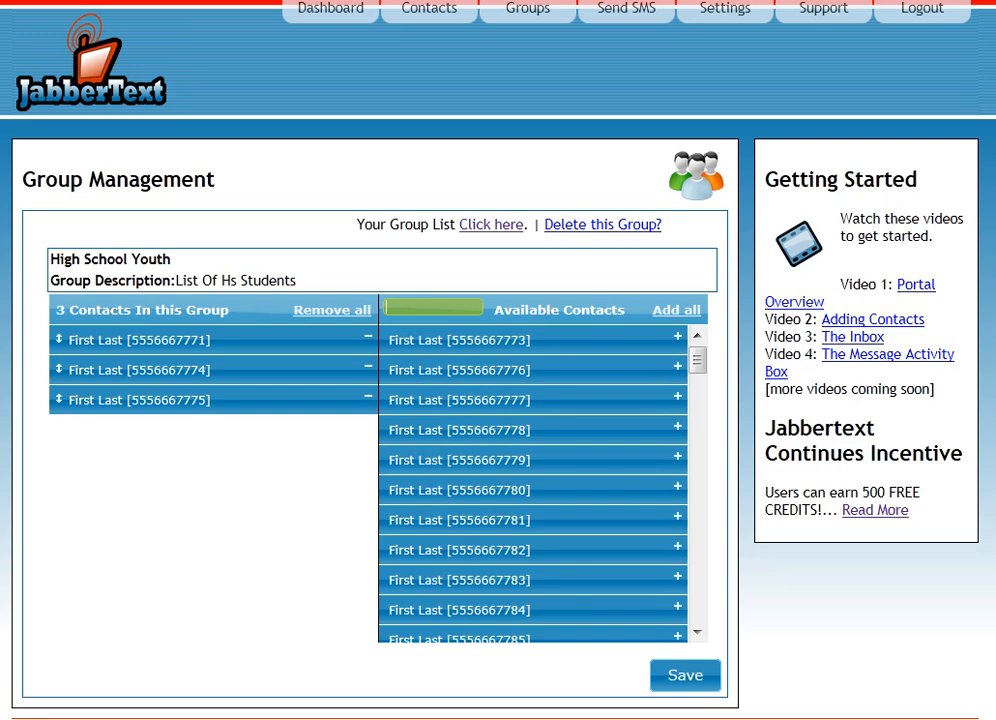
Filter the available contacts by last name, add the matching contact to the group and clear the filter.
{"action": "type", "text": "Penn"}
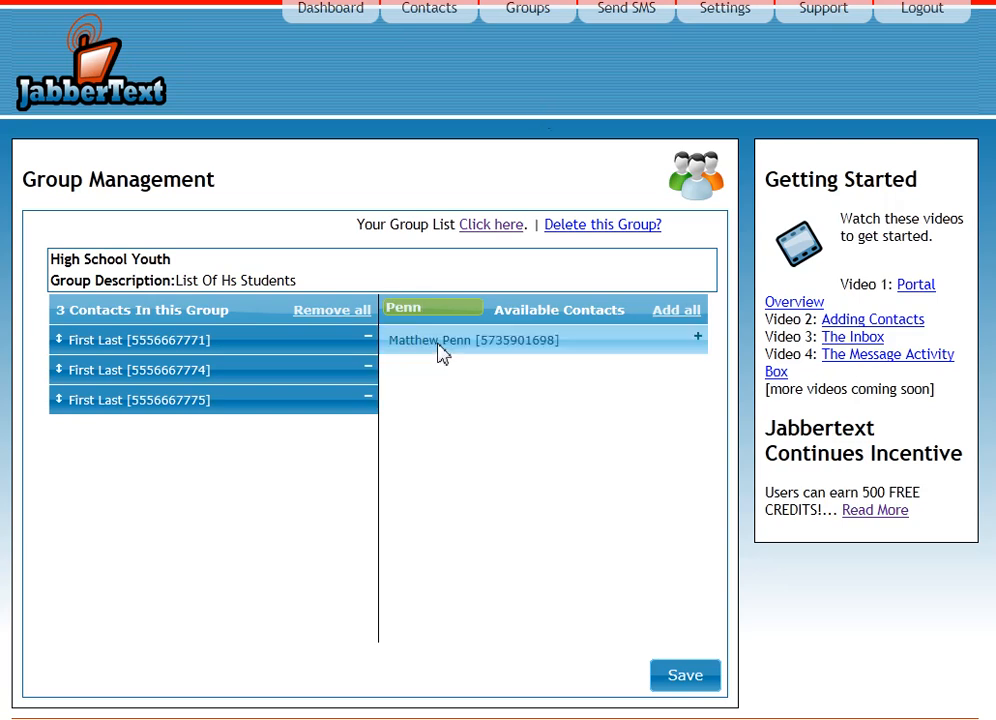
{"action": "left_click_drag", "start_coordinate": [443, 353], "coordinate": [104, 535]}
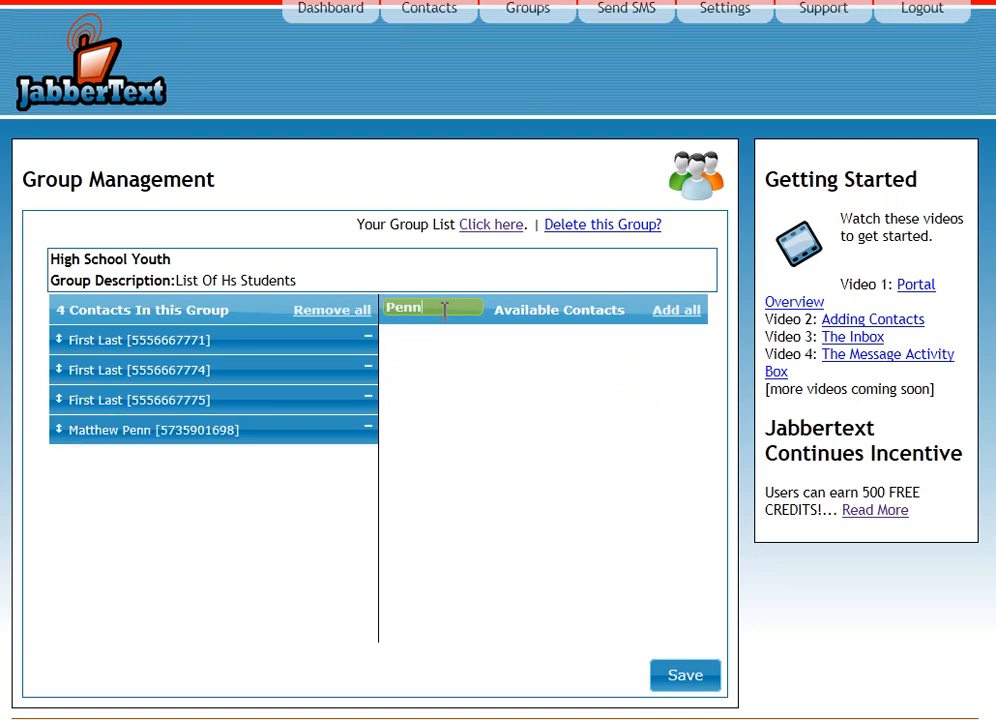
{"action": "key", "text": "BackSpace"}
{"action": "key", "text": "BackSpace"}
{"action": "key", "text": "BackSpace"}
{"action": "key", "text": "BackSpace"}
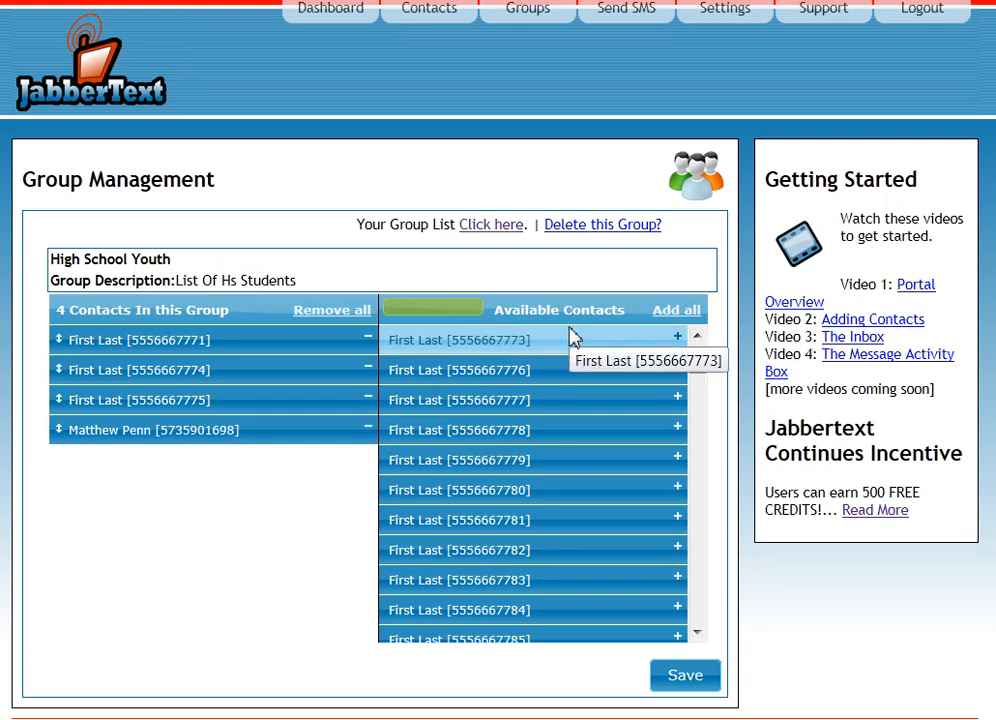
Remove all contacts from the group and add the first, third and fifth available First Last contacts.
{"action": "left_click", "coordinate": [332, 310]}
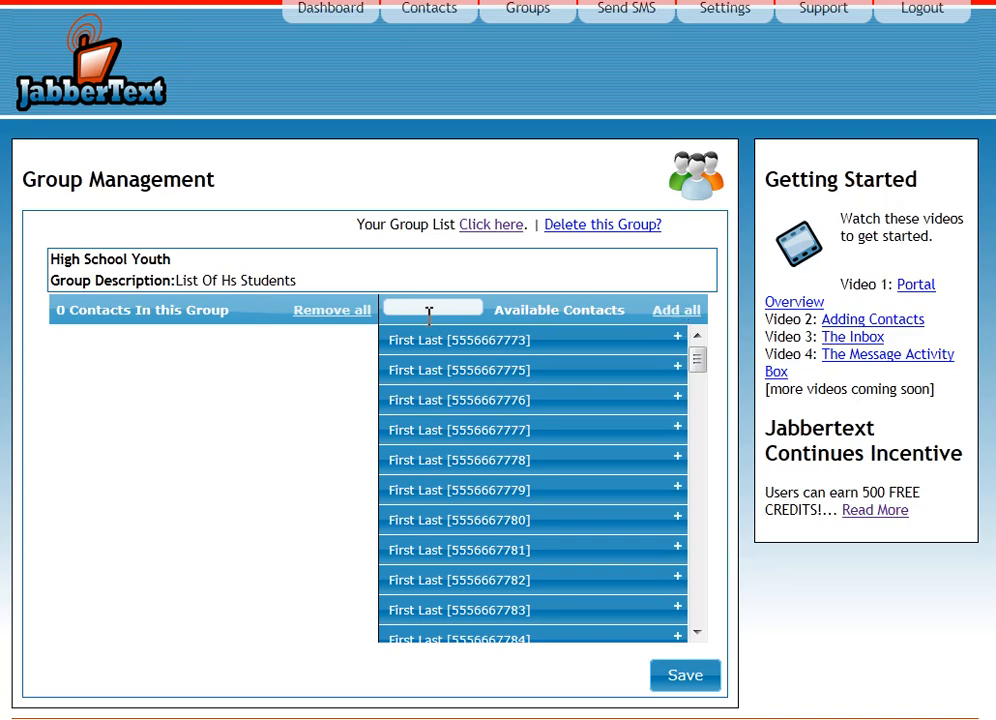
{"action": "left_click_drag", "start_coordinate": [433, 345], "coordinate": [210, 375]}
{"action": "left_click_drag", "start_coordinate": [405, 382], "coordinate": [256, 422]}
{"action": "left_click_drag", "start_coordinate": [452, 402], "coordinate": [262, 408]}
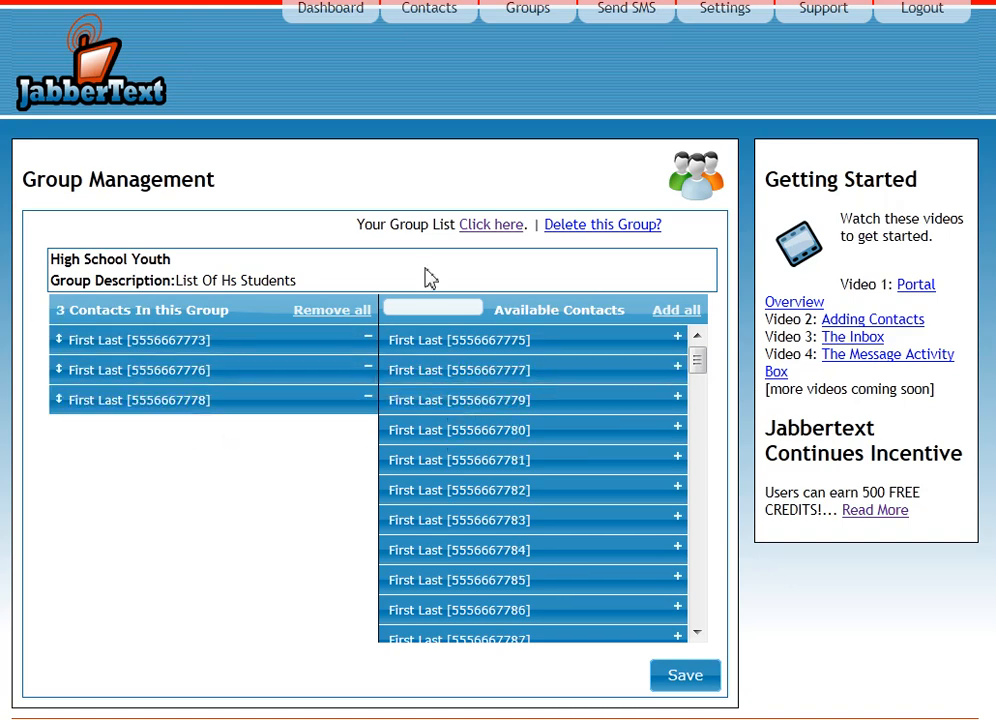
Find the contact by last name, add that contact to the High School Youth group and save the group.
{"action": "left_click", "coordinate": [428, 306]}
{"action": "type", "text": "Pen"}
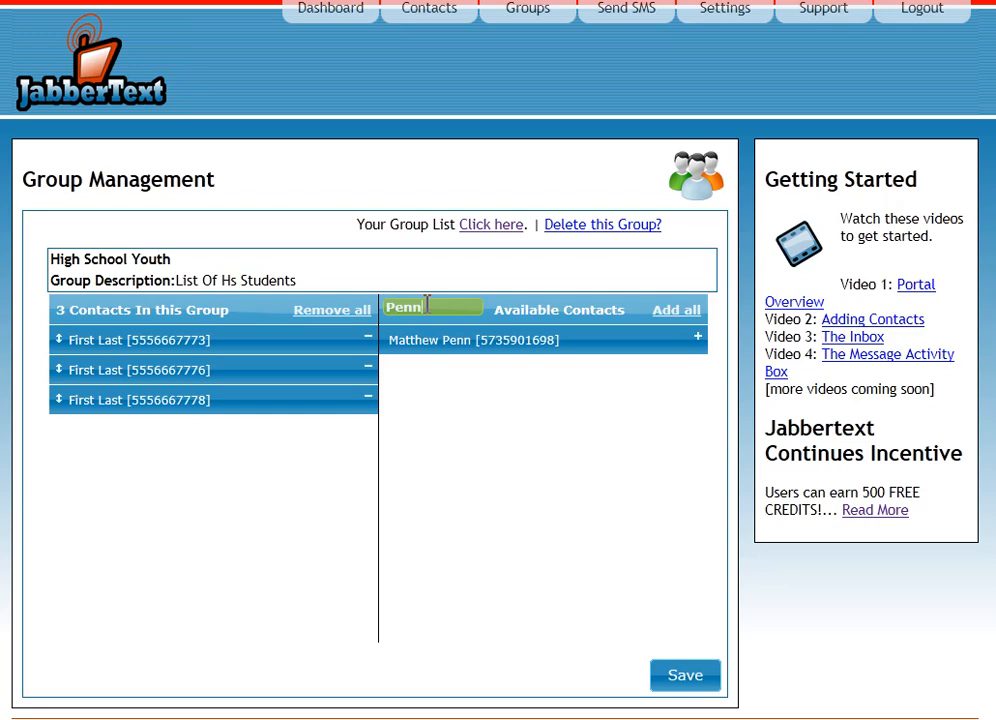
{"action": "type", "text": "n"}
{"action": "left_click_drag", "start_coordinate": [458, 338], "coordinate": [175, 555]}
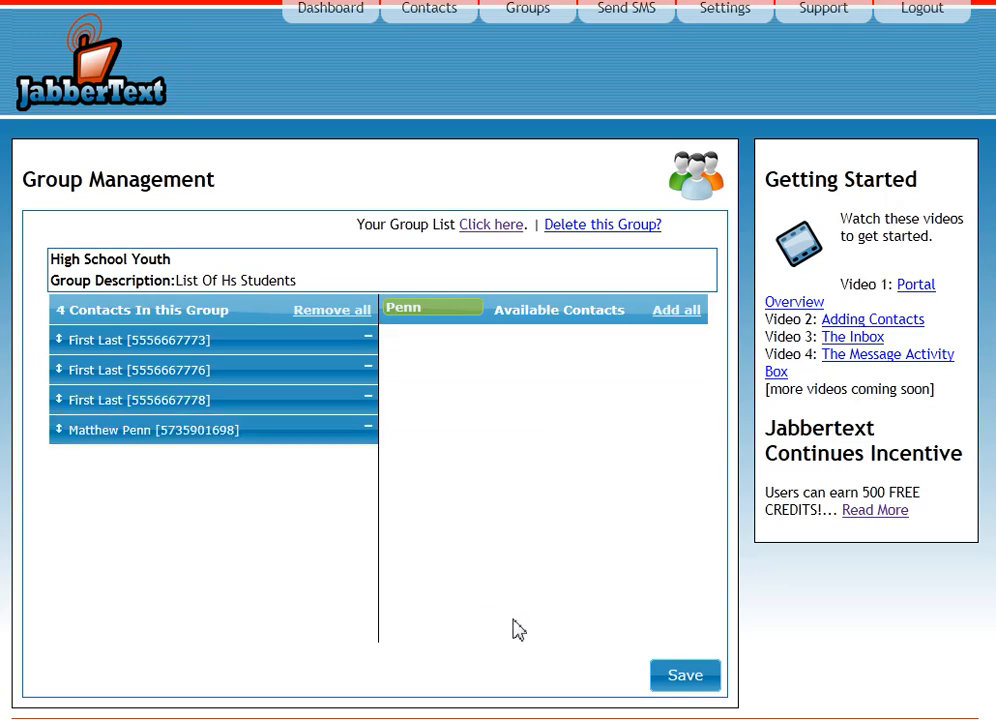
{"action": "left_click", "coordinate": [684, 678]}
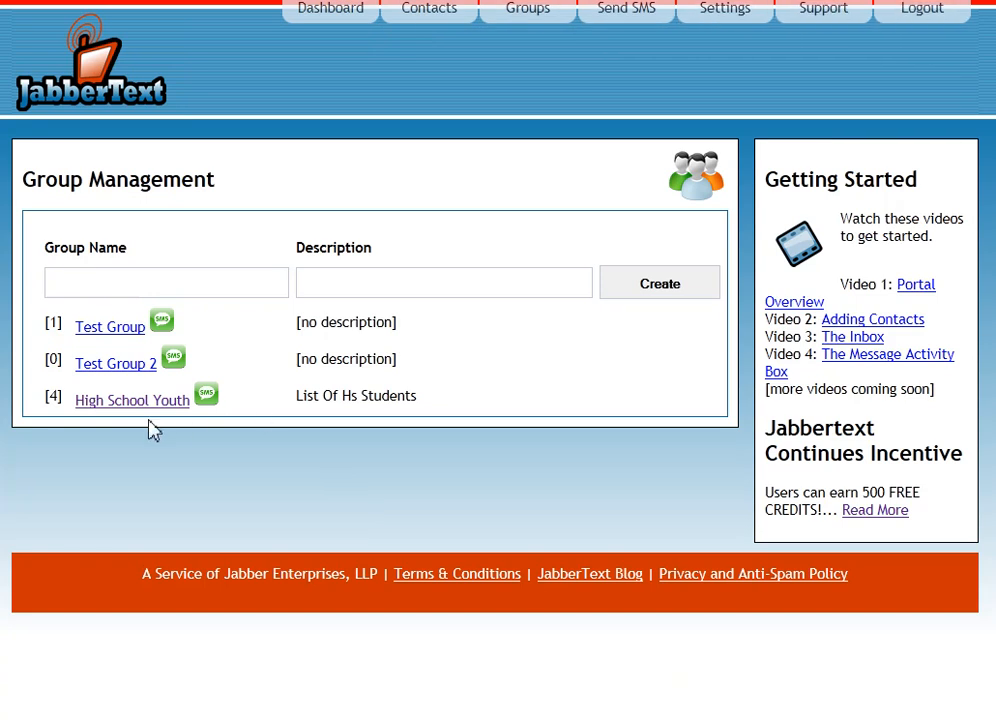
Start a text message to the High School Youth group from the group list and check its recipients and required credits.
{"action": "left_click_drag", "start_coordinate": [58, 403], "coordinate": [53, 402]}
{"action": "left_click", "coordinate": [206, 398]}
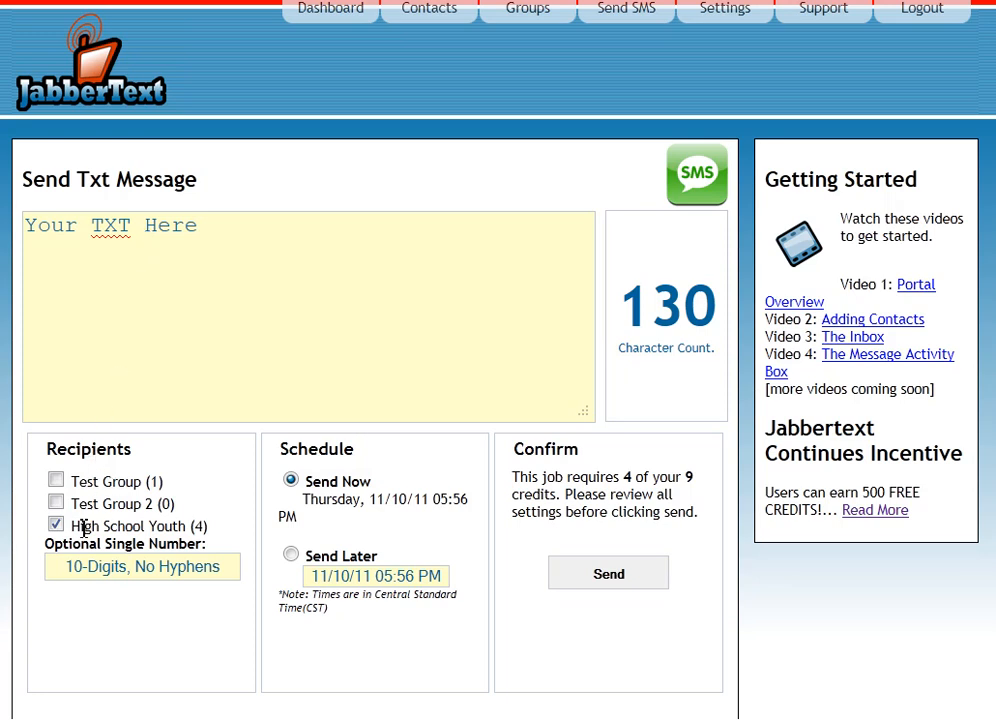
{"action": "left_click_drag", "start_coordinate": [79, 526], "coordinate": [217, 528]}
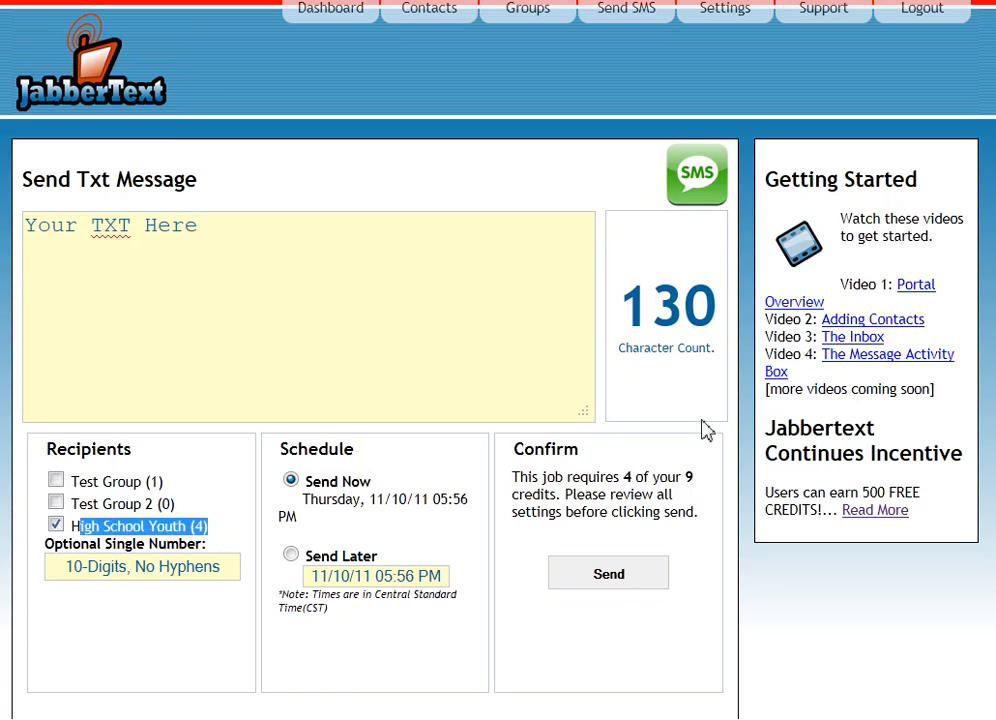
{"action": "left_click_drag", "start_coordinate": [622, 479], "coordinate": [637, 481]}
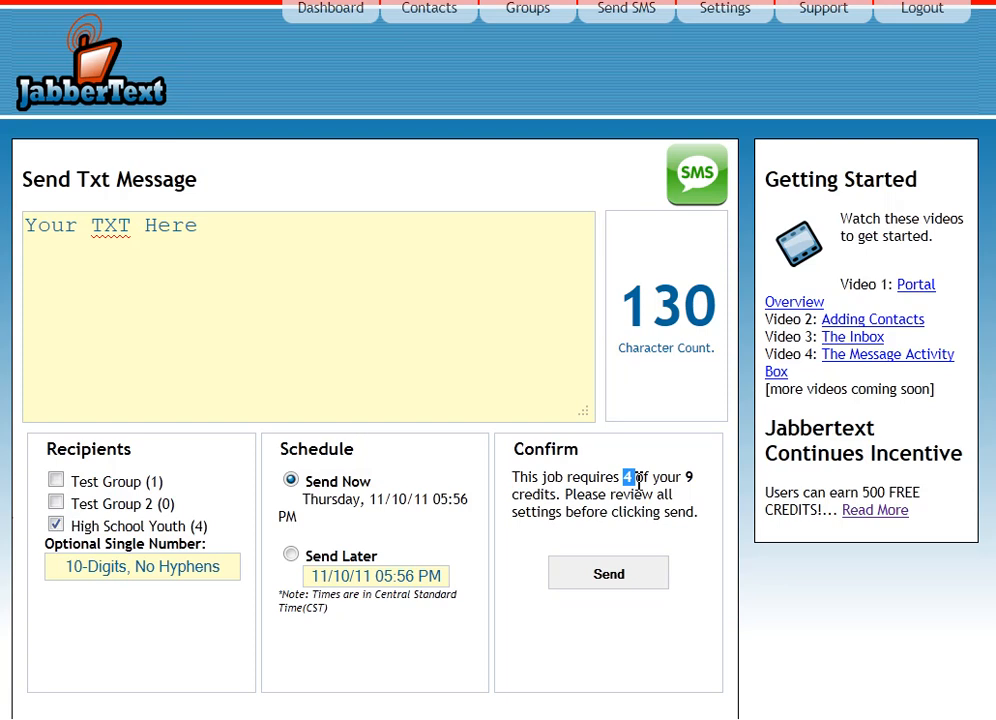